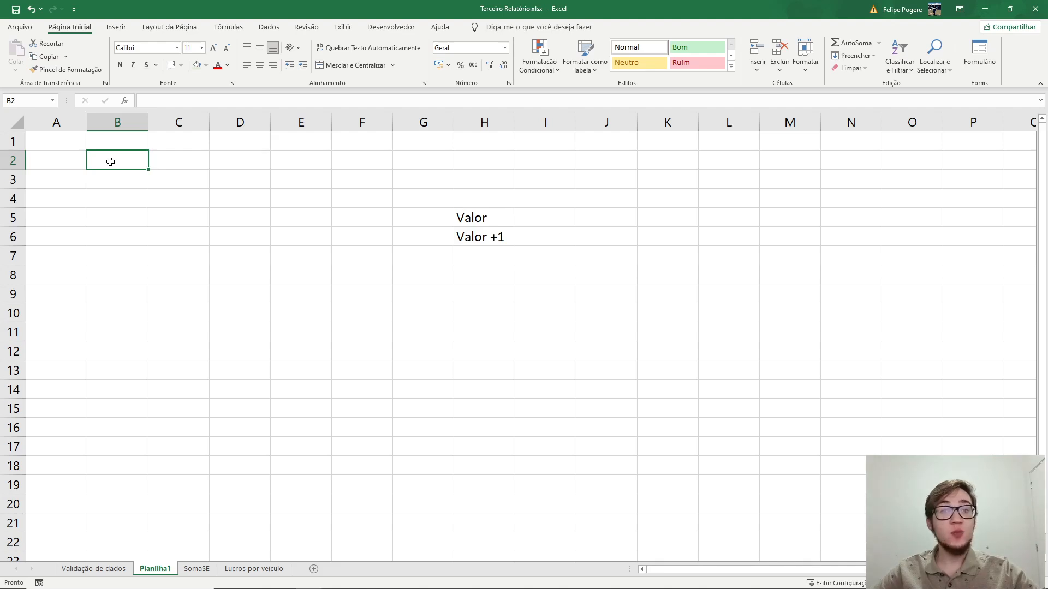
# Type =ÍNDIC in B2 to bring up the ÍNDICE function suggestion.
pyautogui.write('=ÍNDIC')
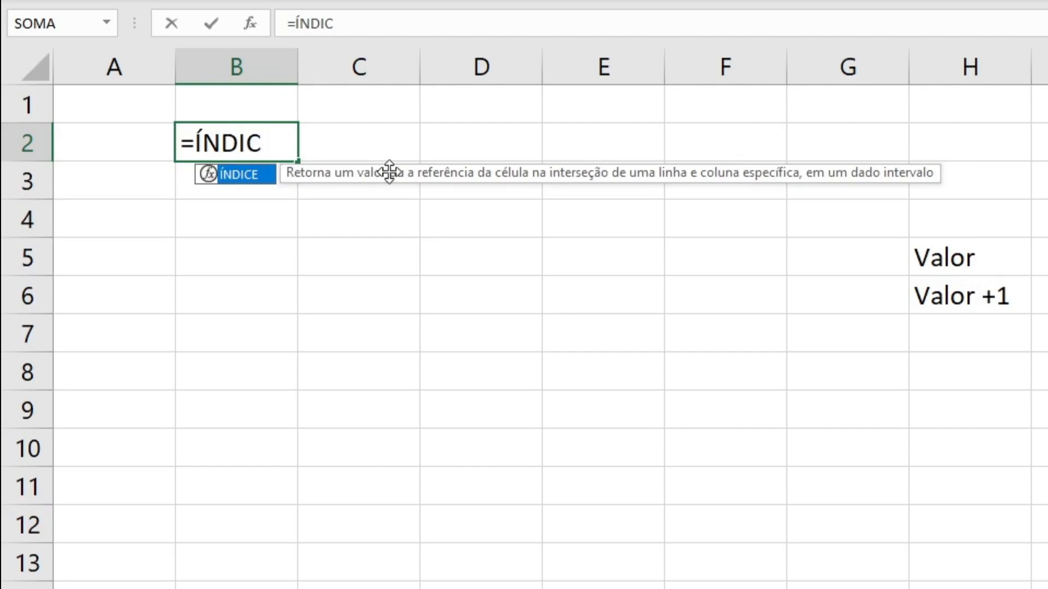
# Enter =ÍNDICE(1:1048576;5;8) in B2 over the whole sheet, returning 'Valor' from H5.
pyautogui.press('Tab')
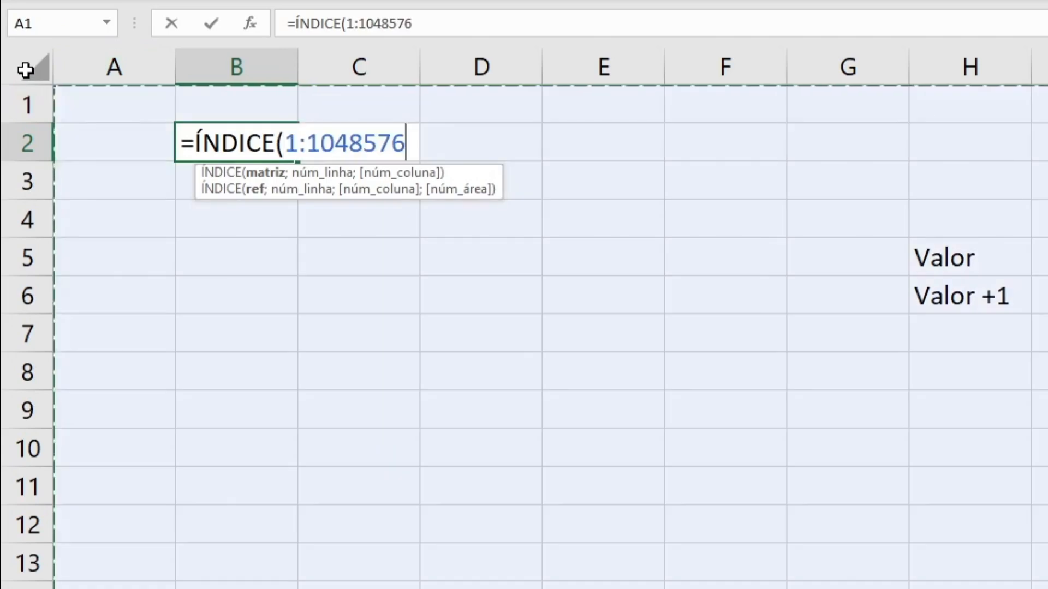
pyautogui.click(24, 70)
pyautogui.write(';')
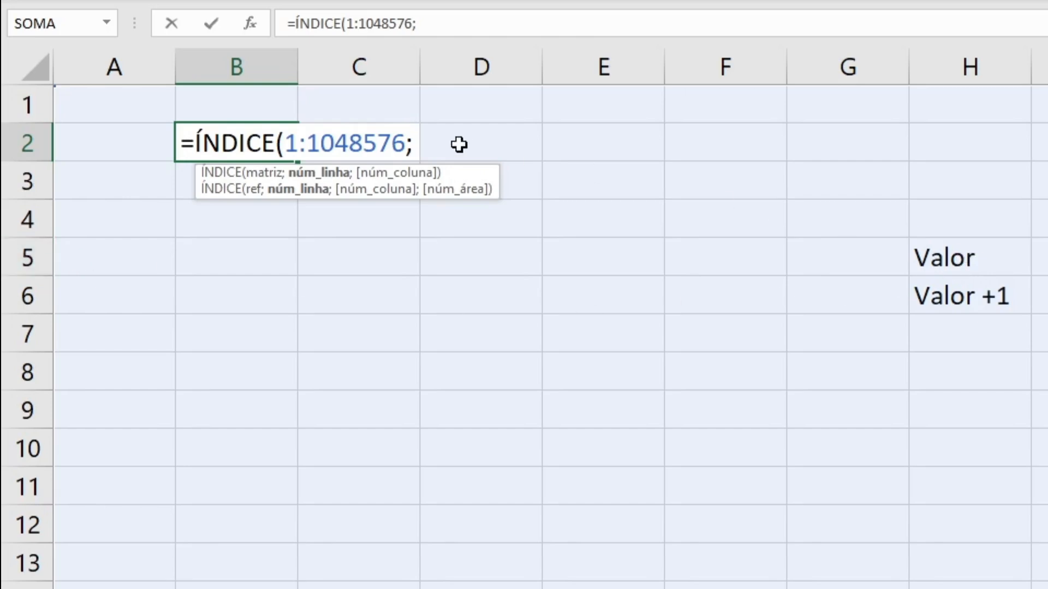
pyautogui.write('5;')
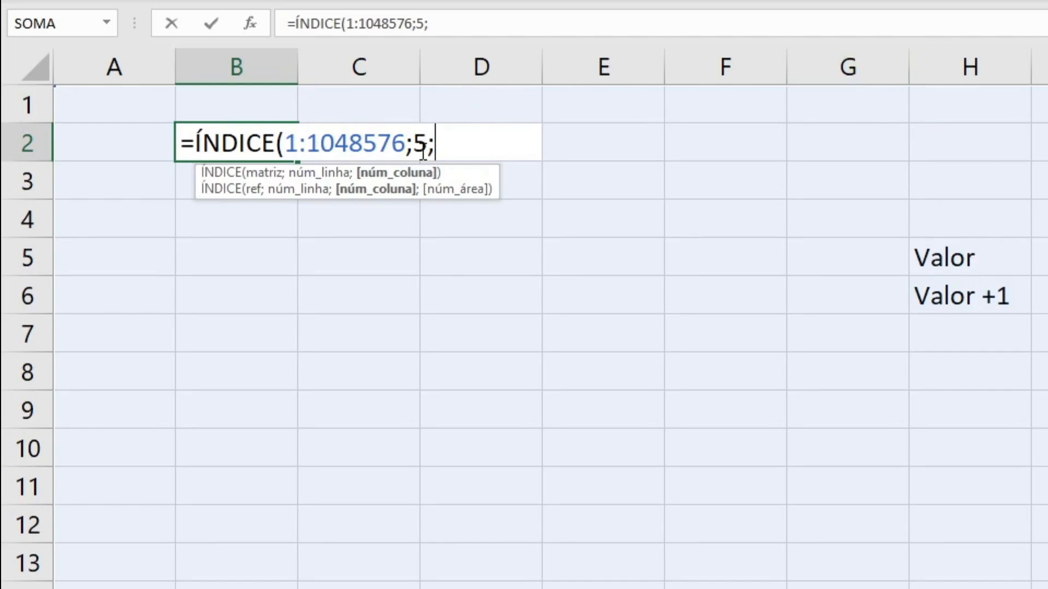
pyautogui.write('8')
pyautogui.hotkey('ctrl', 'Return')
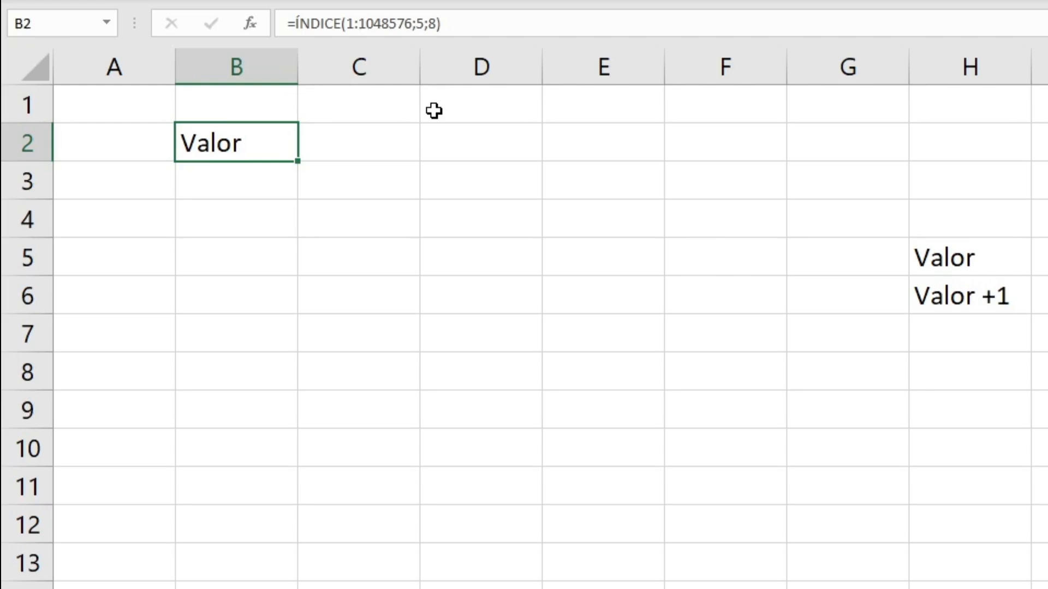
pyautogui.click(406, 12)
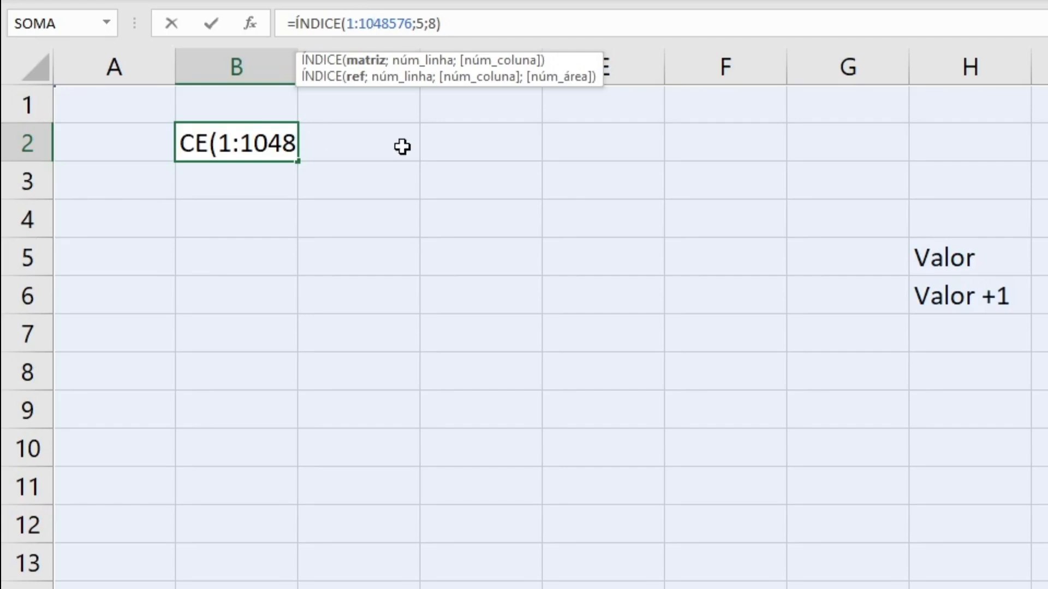
# Change B2's array argument to F4:I9, keeping row 5 and column 8, which yields #REF!
pyautogui.click(718, 214)
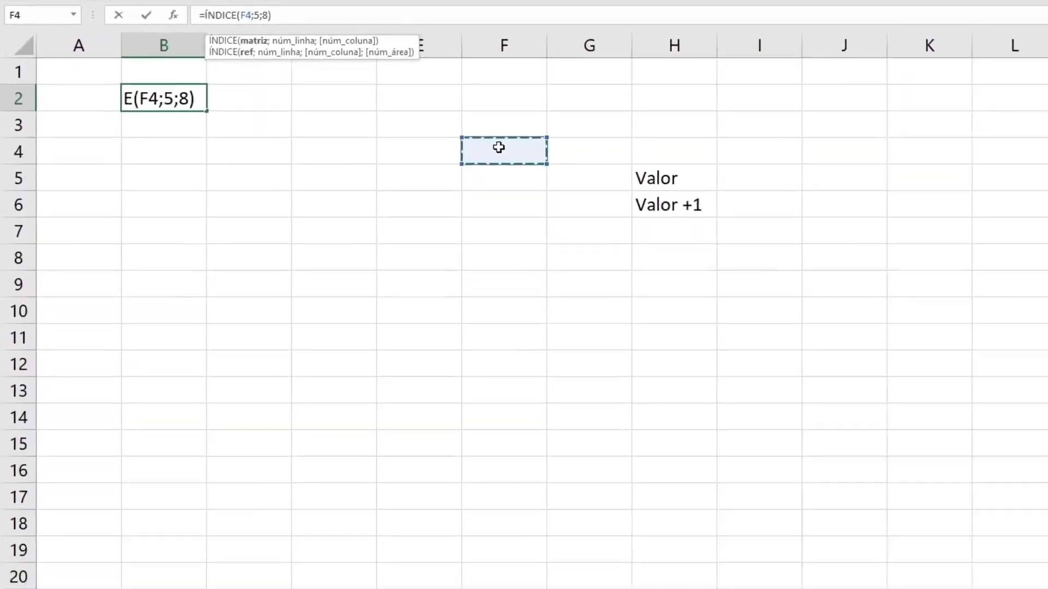
pyautogui.moveTo(511, 154); pyautogui.dragTo(724, 274)
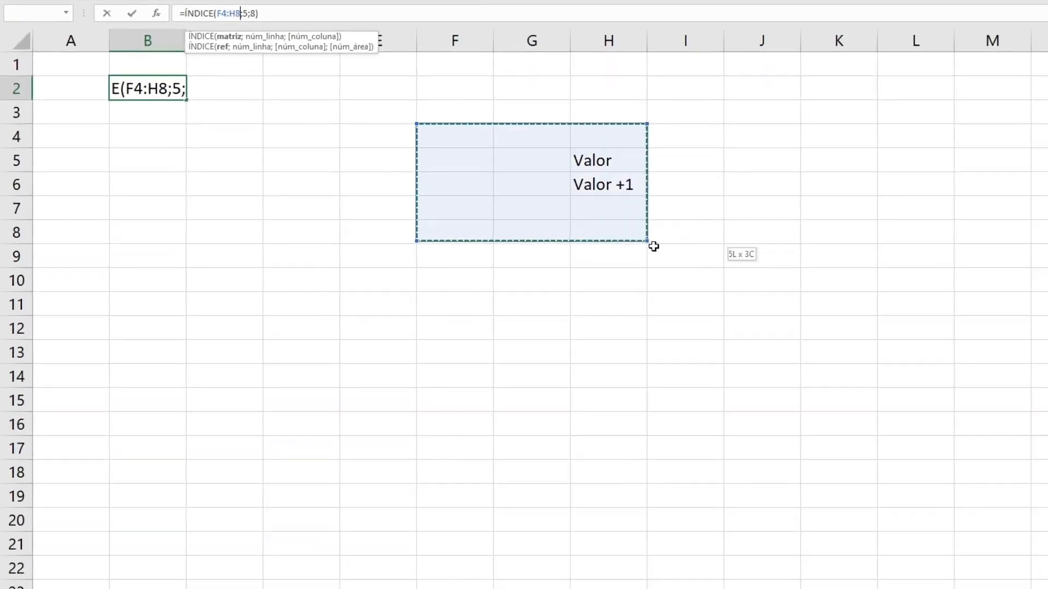
pyautogui.moveTo(653, 247); pyautogui.dragTo(681, 260)
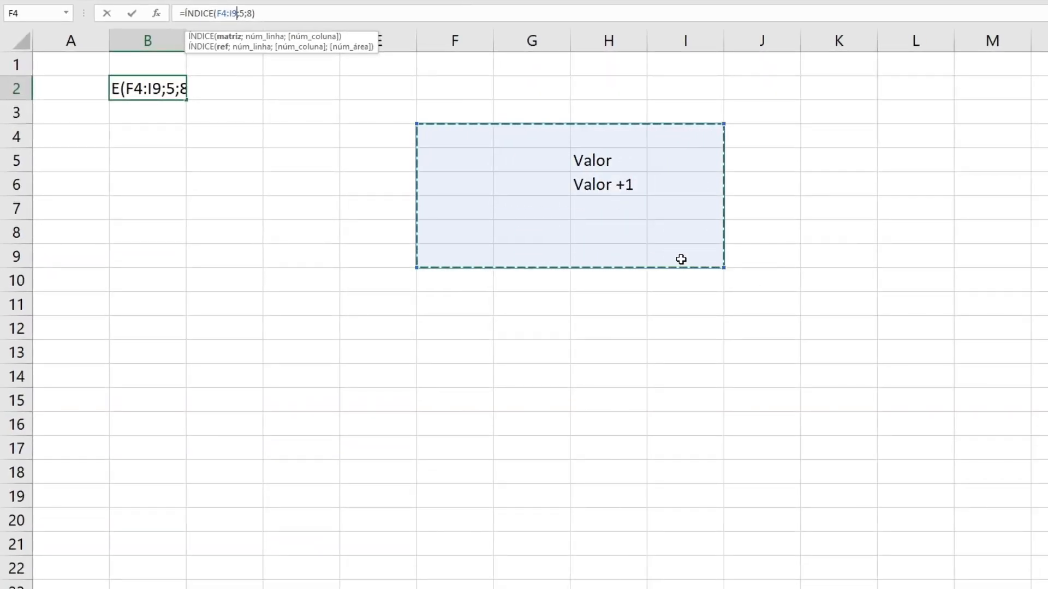
pyautogui.hotkey('ctrl', 'Return')
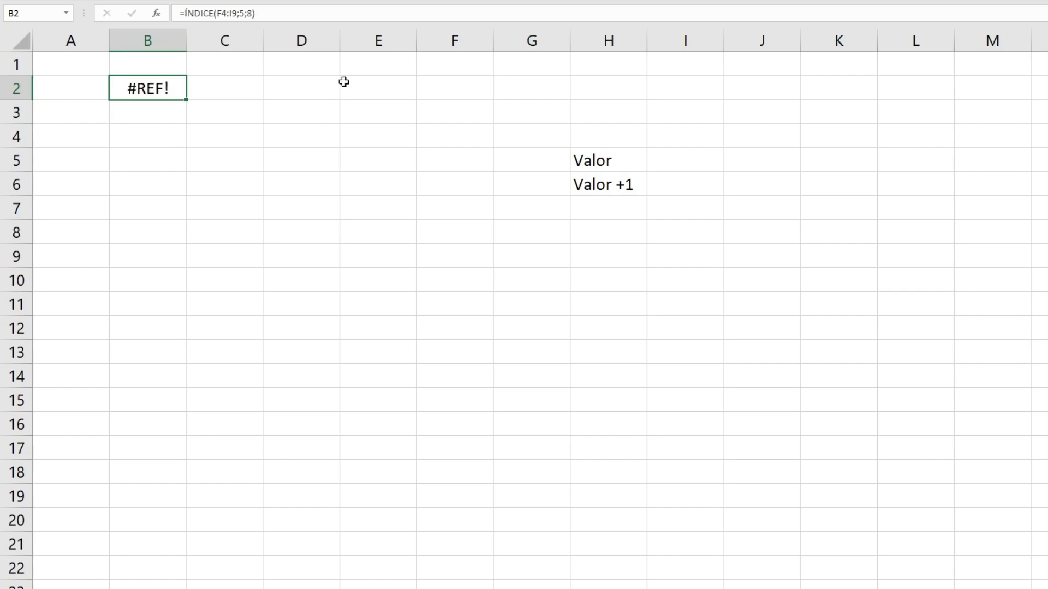
pyautogui.press('F2')
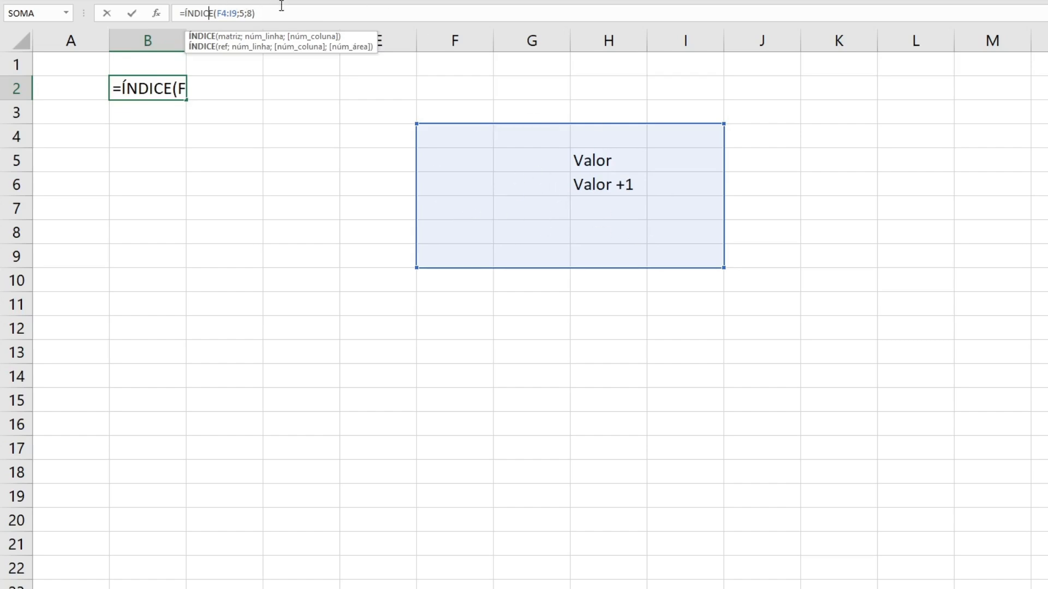
# Change B2's row argument from 5 to 2 and column from 8 to 3.
pyautogui.click(245, 12)
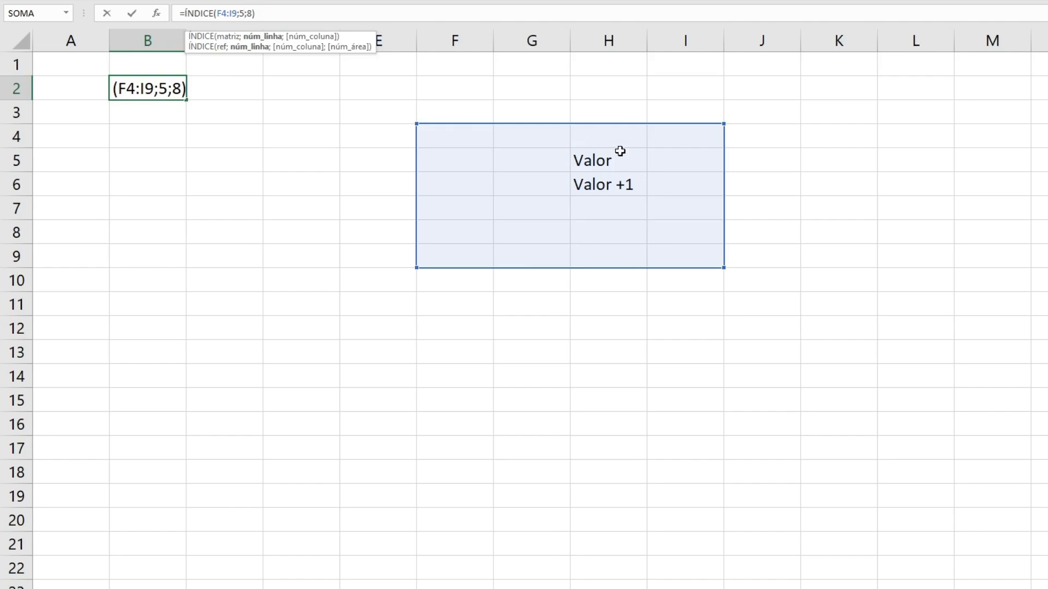
pyautogui.press('BackSpace')
pyautogui.write('2')
pyautogui.click(250, 12)
pyautogui.press('BackSpace')
pyautogui.write('3')
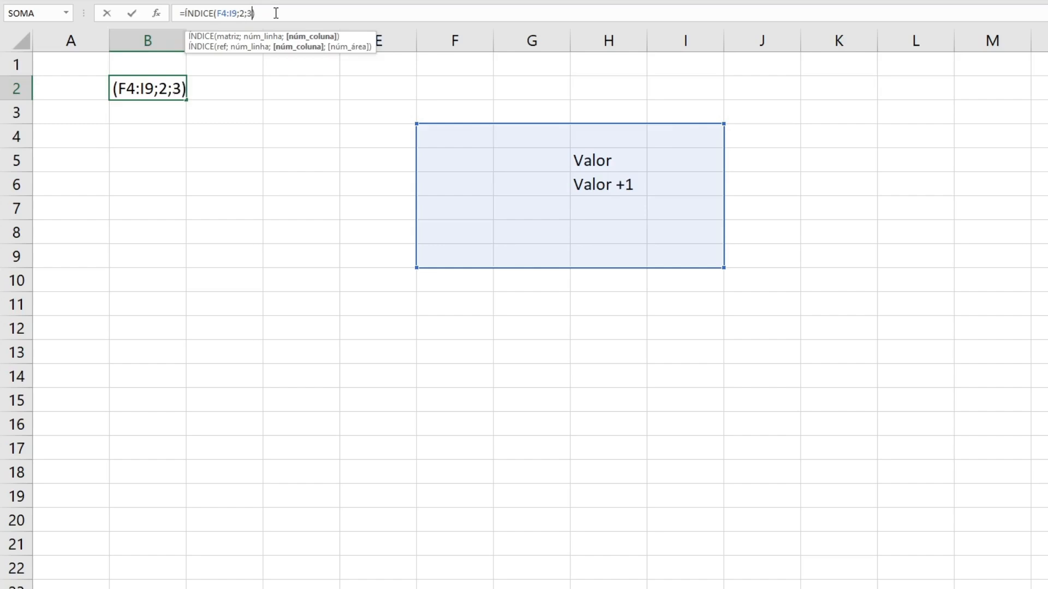
pyautogui.press('Return')
pyautogui.click(137, 87)
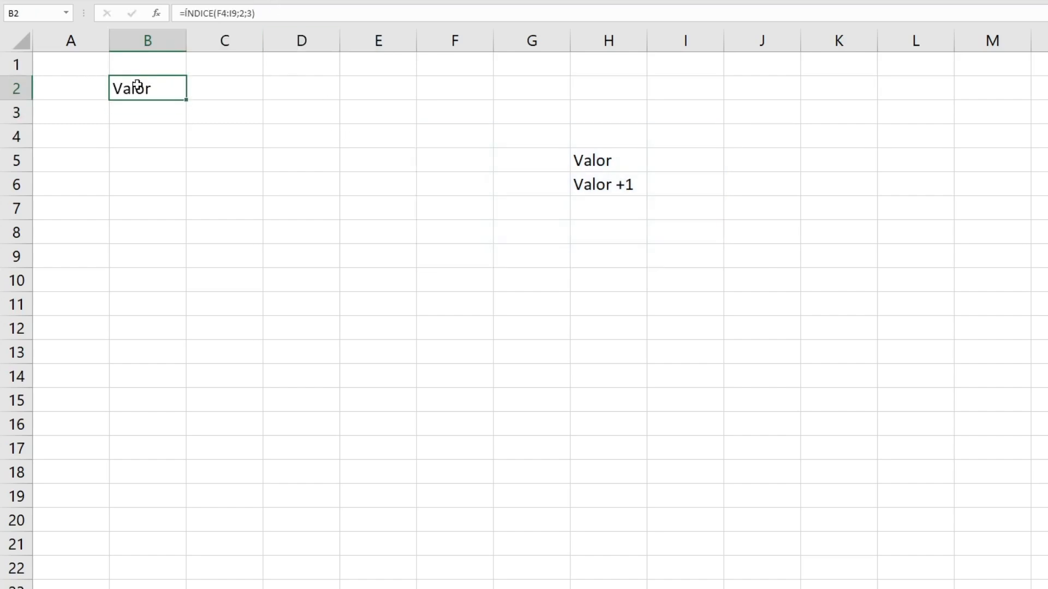
pyautogui.press('Return')
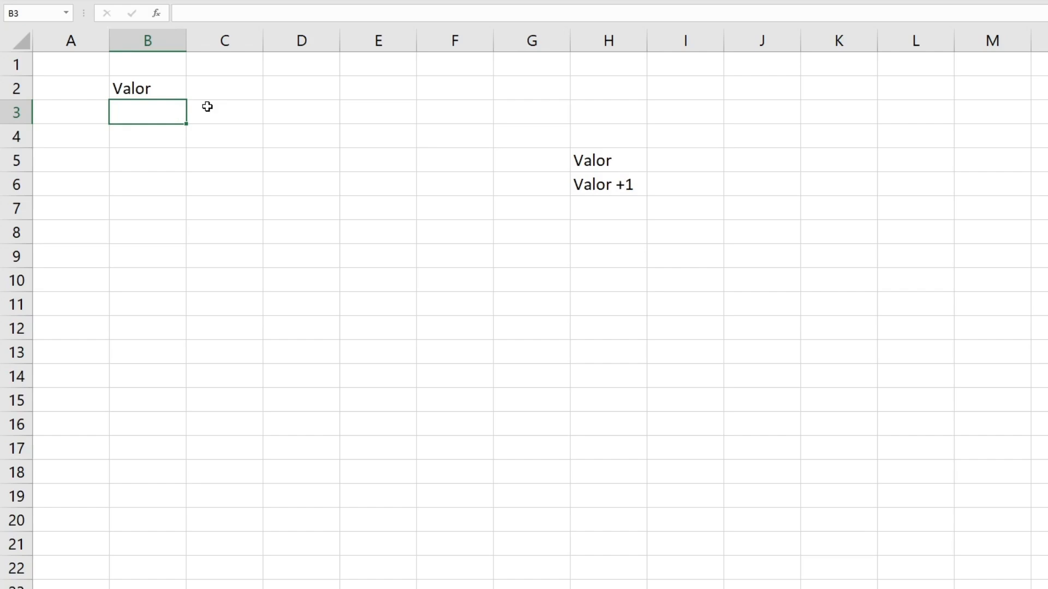
# Enter =LIN(H5) in B3, returning row number 5.
pyautogui.click(164, 91)
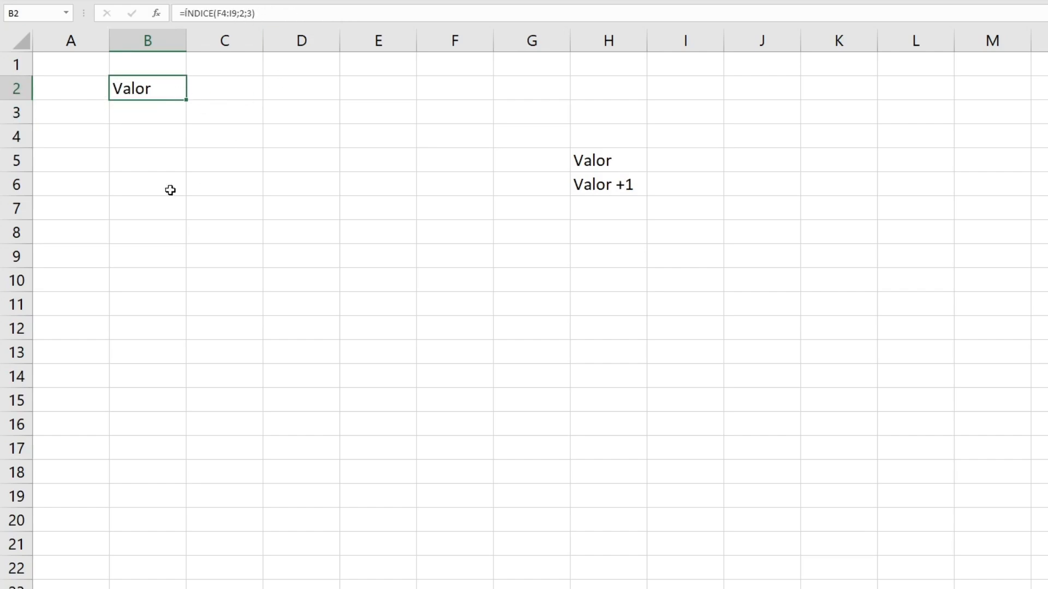
pyautogui.click(147, 118)
pyautogui.write('=lin')
pyautogui.press('Tab')
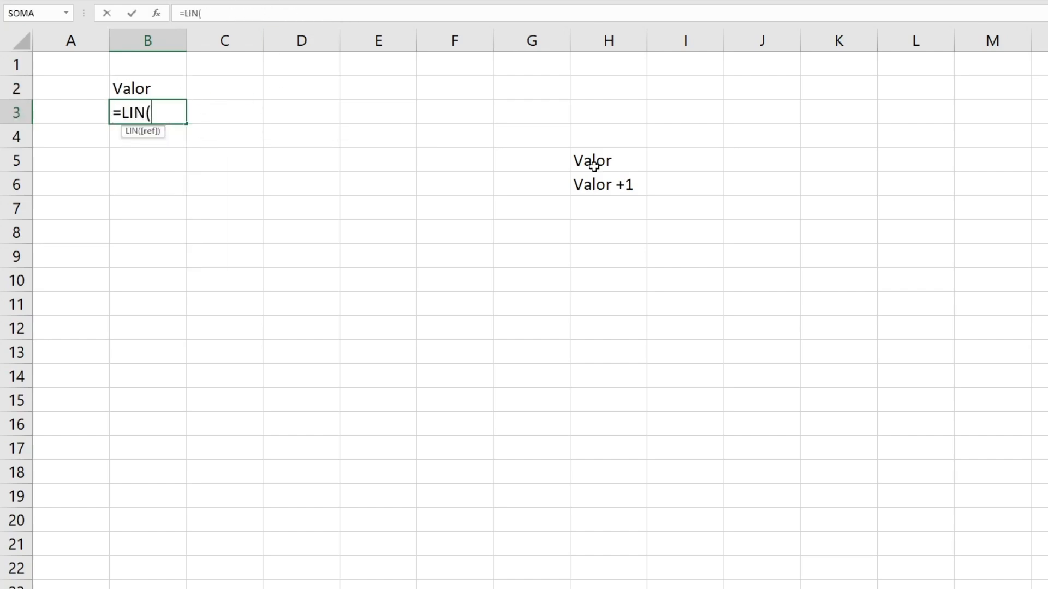
pyautogui.click(594, 165)
pyautogui.write(')')
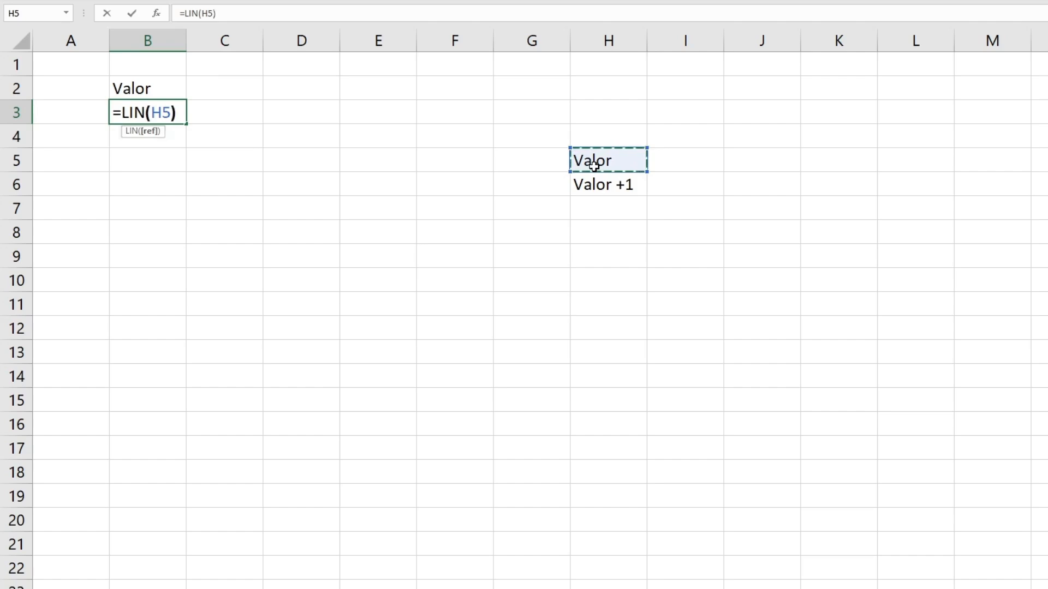
pyautogui.press('Return')
# Enter =COL(H5) in B4, returning column number 8.
pyautogui.write('=col')
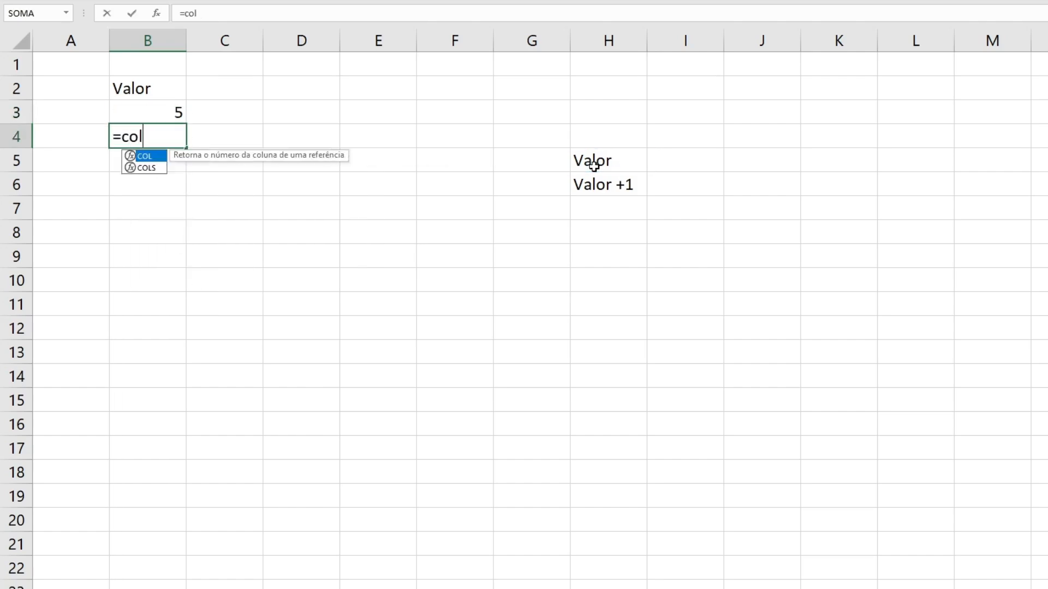
pyautogui.press('Tab')
pyautogui.click(623, 166)
pyautogui.write(')')
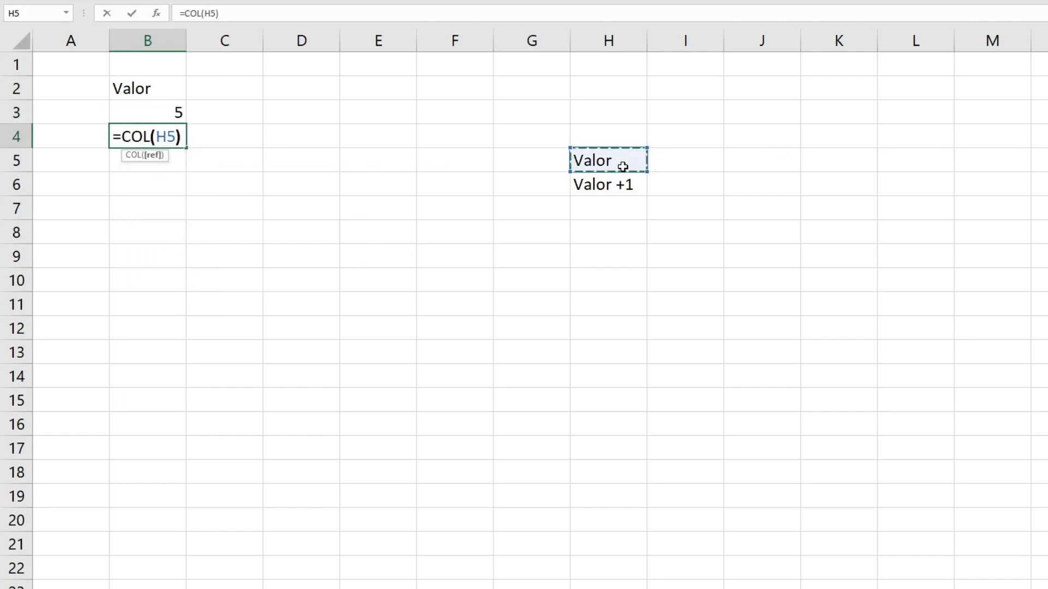
pyautogui.hotkey('ctrl', 'Return')
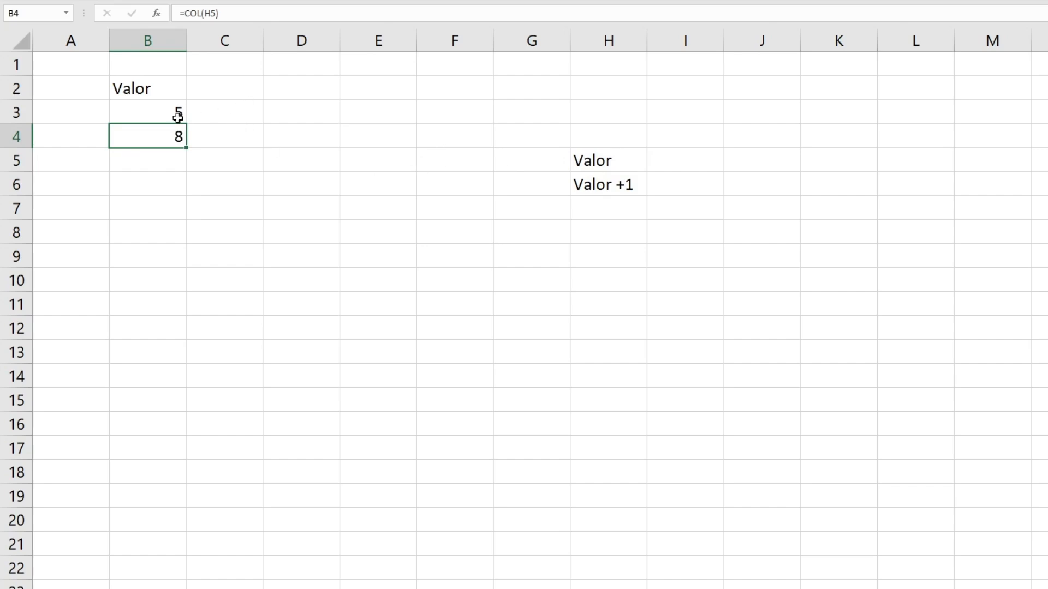
pyautogui.click(148, 94)
# Rewrite B2 as =ÍNDICE(1:1048576;B3;B4), taking row and column from B3 and B4.
pyautogui.moveTo(216, 13); pyautogui.dragTo(322, 18)
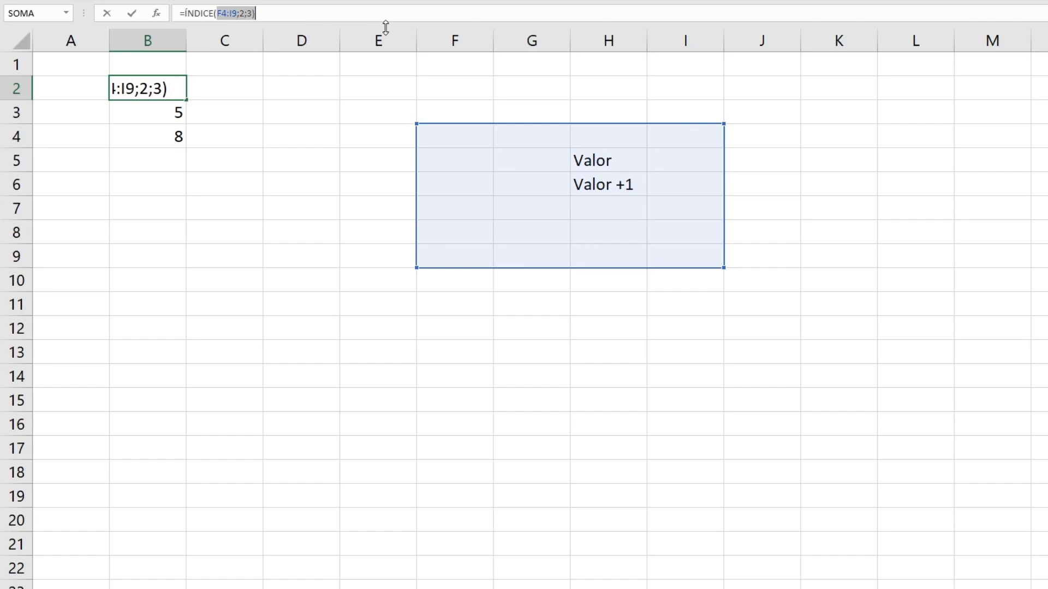
pyautogui.press('BackSpace')
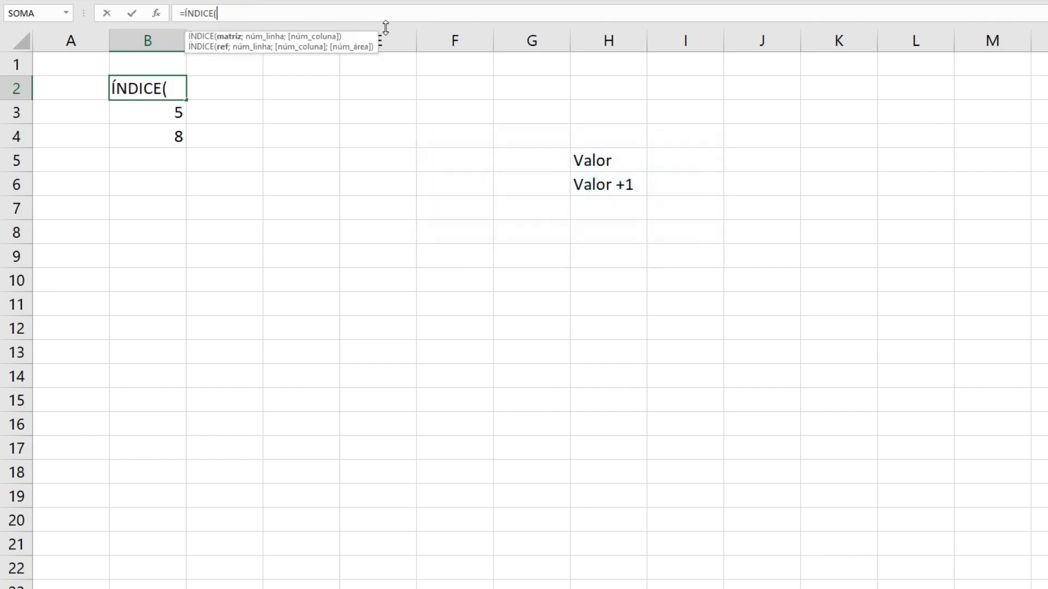
pyautogui.click(26, 39)
pyautogui.write(';')
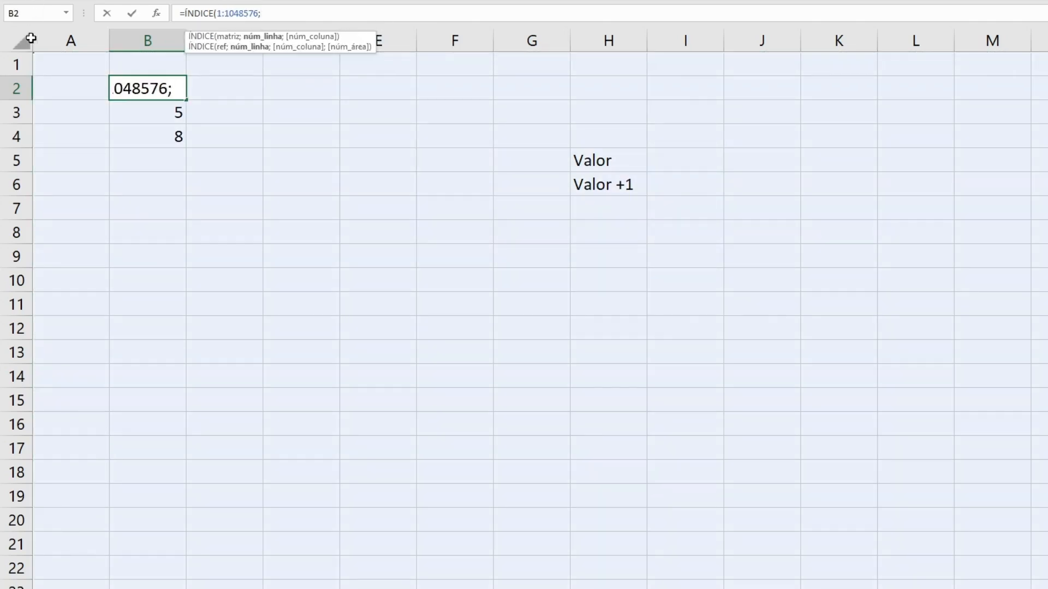
pyautogui.click(164, 116)
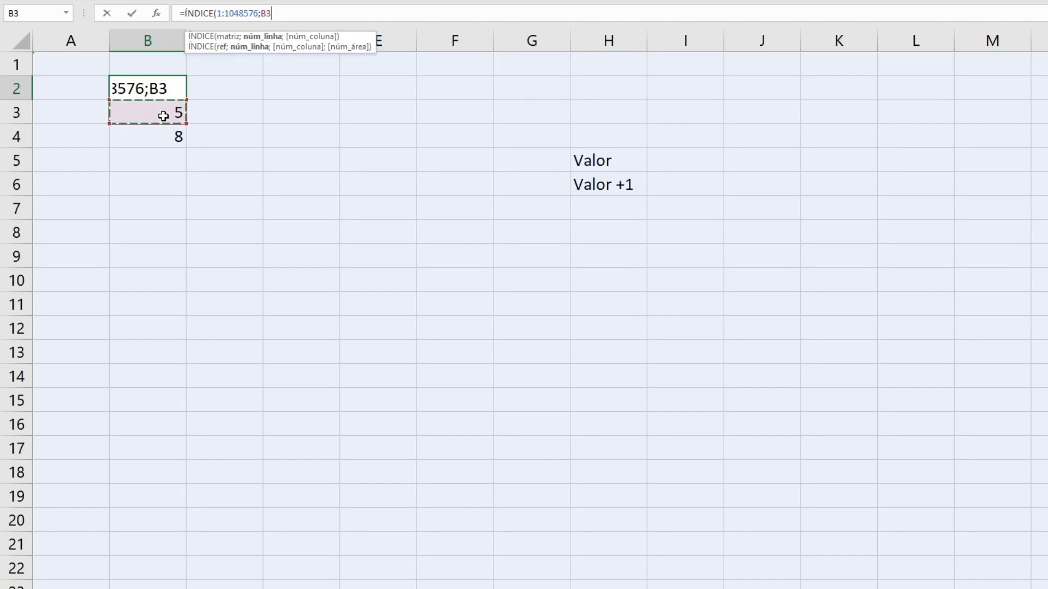
pyautogui.write(';')
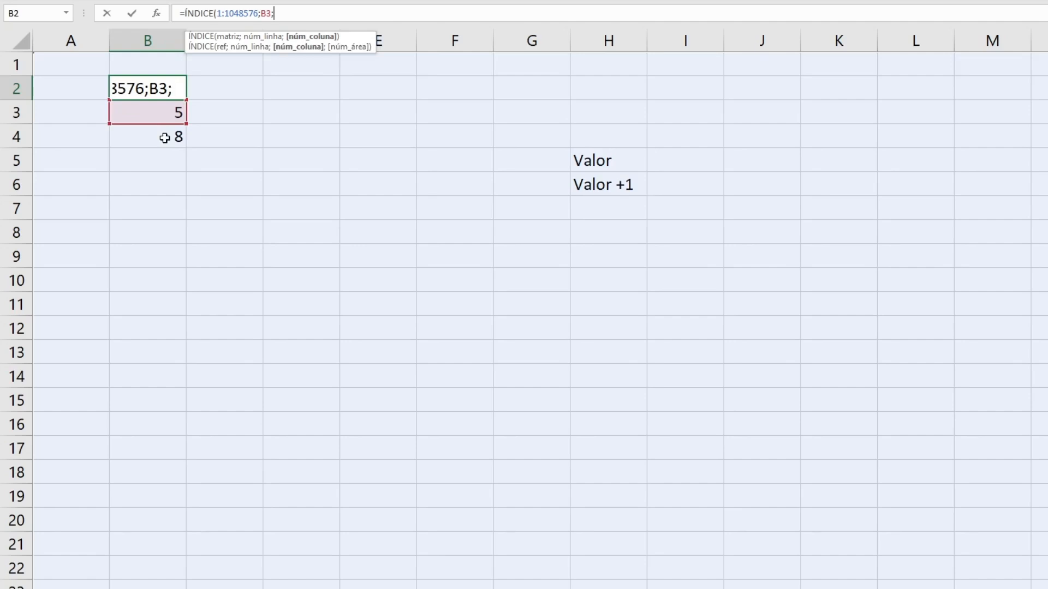
pyautogui.click(163, 136)
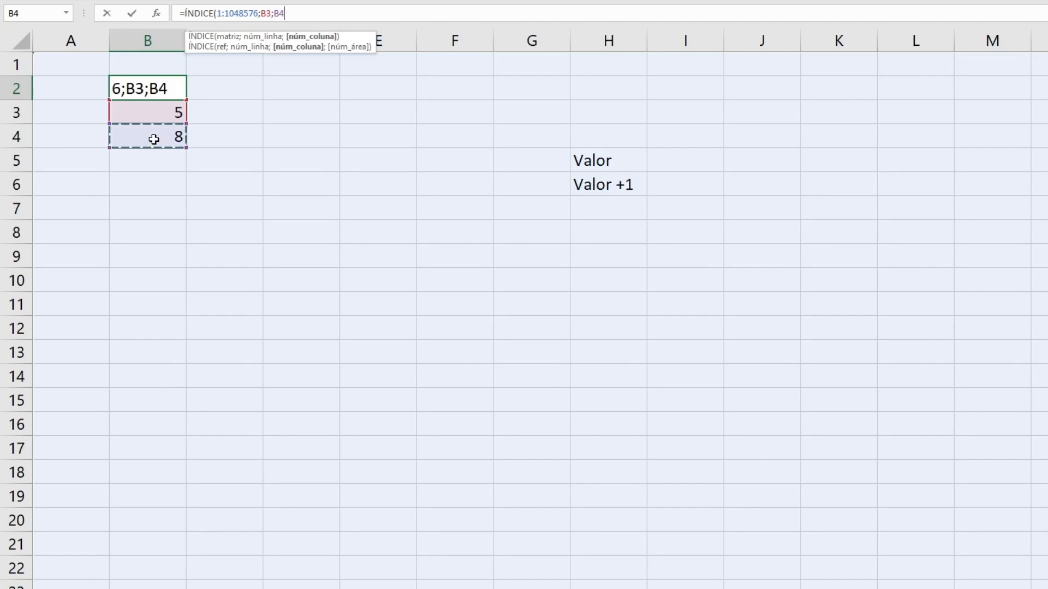
pyautogui.write(')')
pyautogui.hotkey('ctrl', 'Return')
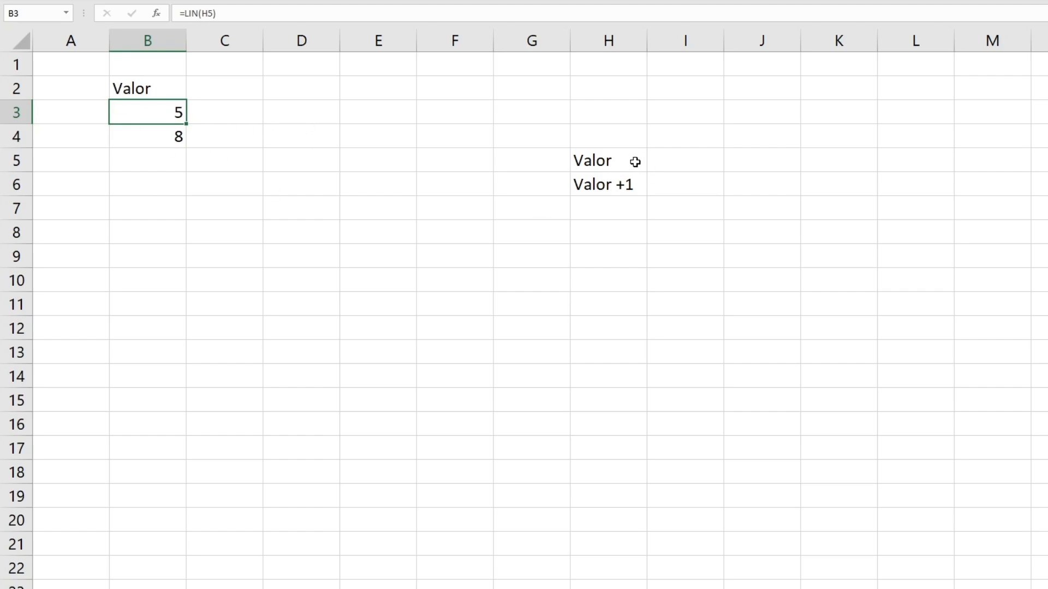
pyautogui.click(172, 90)
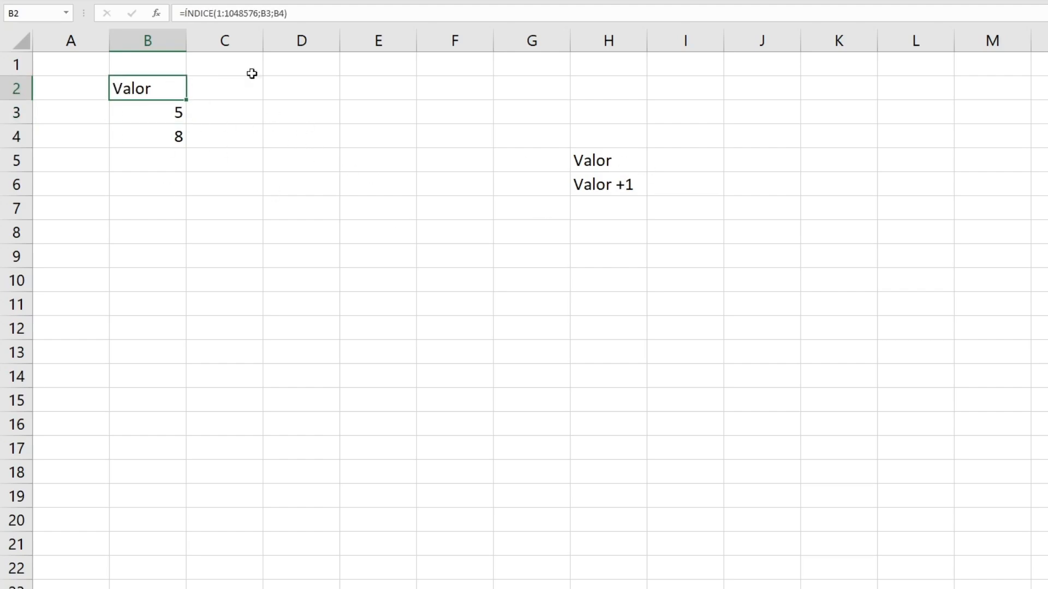
pyautogui.click(175, 112)
# Add +1 to B3's row-number formula.
pyautogui.click(246, 14)
pyautogui.write('+1')
pyautogui.press('Return')
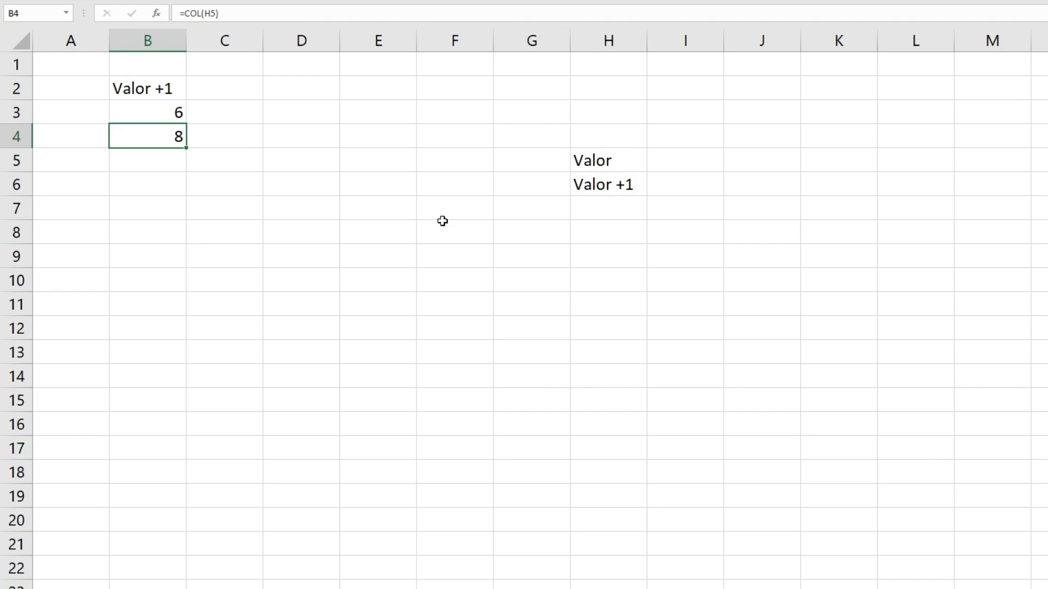
# Make B4 =COL(H5)+1 so B2 returns 'Valor +2'.
pyautogui.click(249, 13)
pyautogui.write('+')
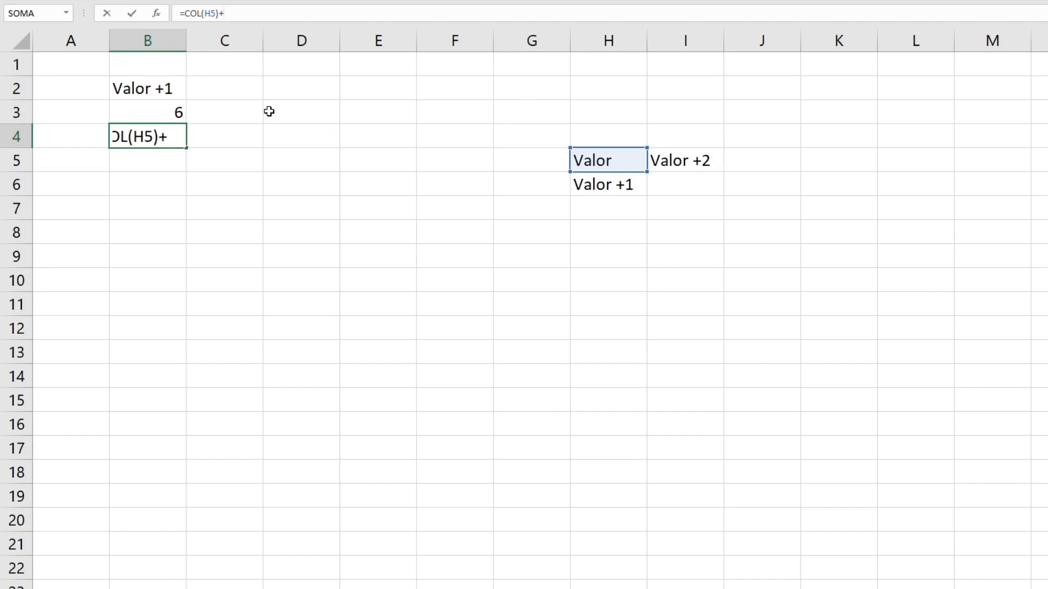
pyautogui.press('Return')
pyautogui.press('Up')
pyautogui.press('Up')
pyautogui.press('Up')
pyautogui.press('Down')
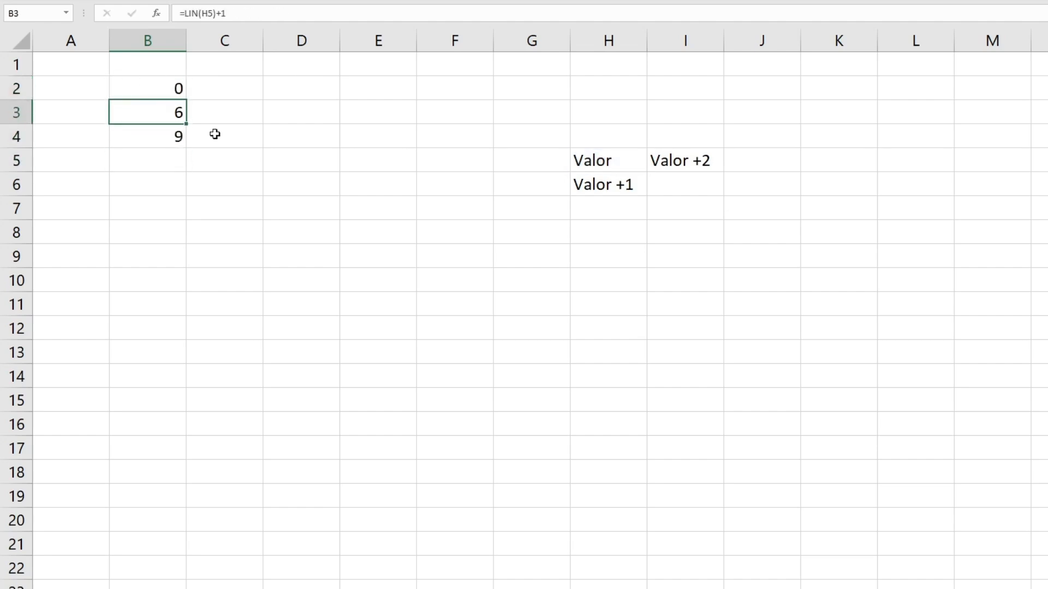
# Restore B3 to =LIN(H5) and copy the 'Valor +2' label from I5.
pyautogui.click(249, 9)
pyautogui.press('BackSpace')
pyautogui.press('BackSpace')
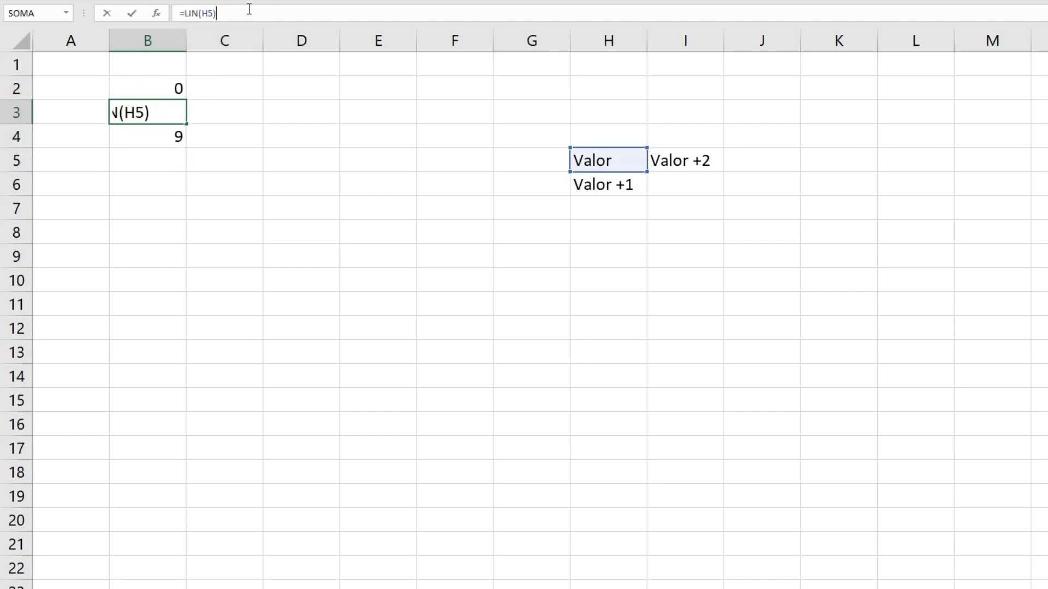
pyautogui.press('Return')
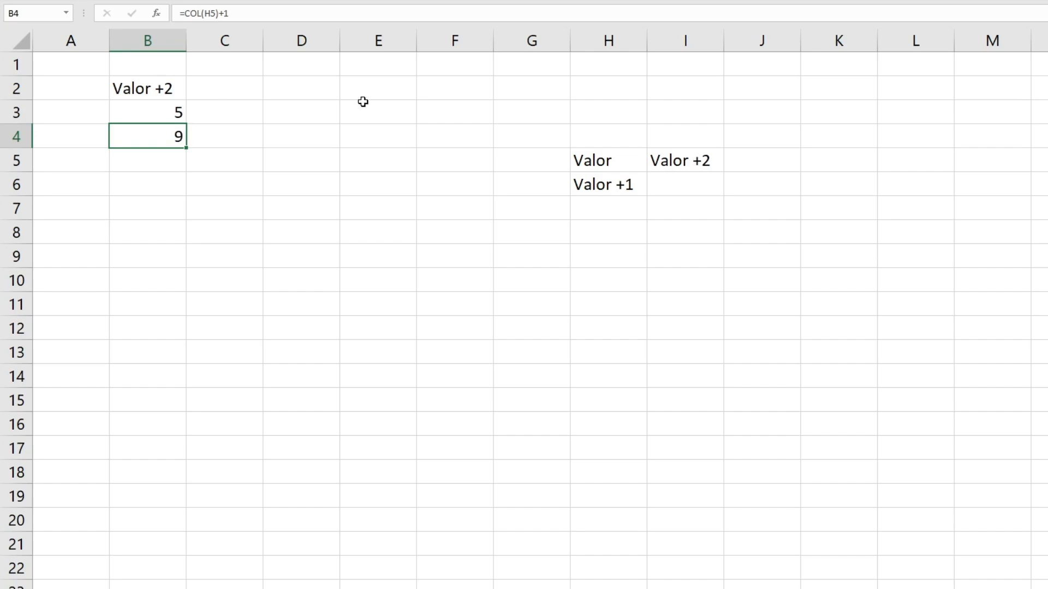
pyautogui.click(670, 157)
pyautogui.hotkey('ctrl', 'c')
# Paste the label into G5 and change it to 'Valor -2'.
pyautogui.click(525, 165)
pyautogui.hotkey('ctrl', 'v')
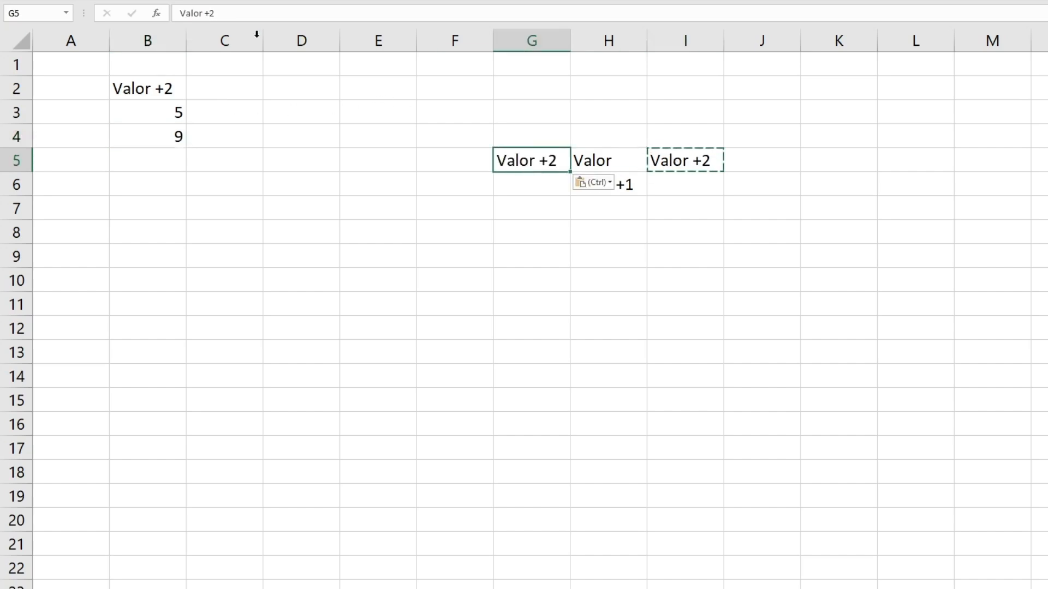
pyautogui.click(211, 14)
pyautogui.press('BackSpace')
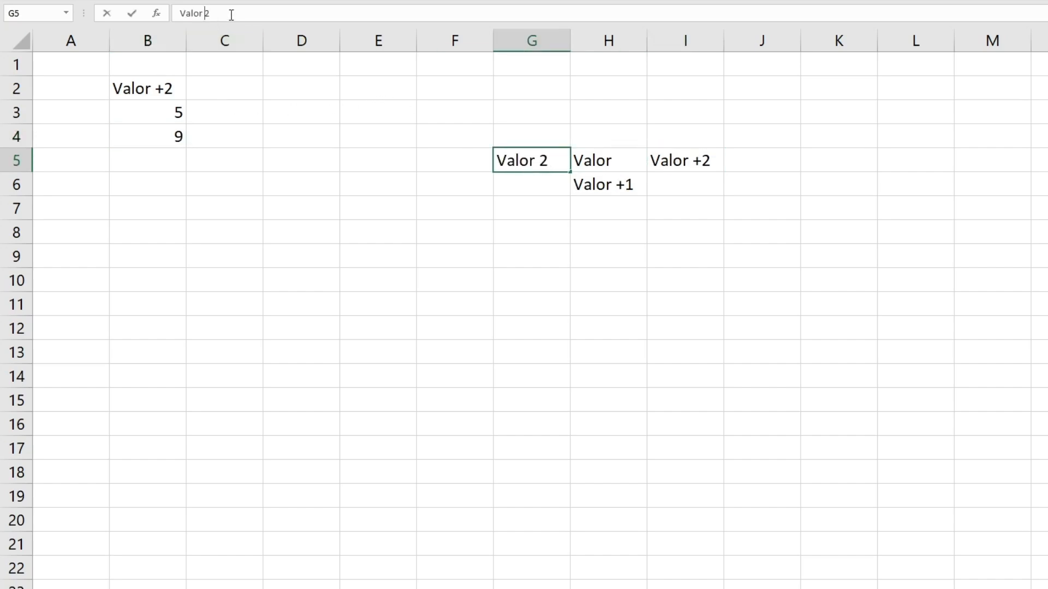
pyautogui.write('-')
pyautogui.press('Return')
# Change B4 to =COL(H5)-1 so B2 returns 'Valor -2'.
pyautogui.click(113, 86)
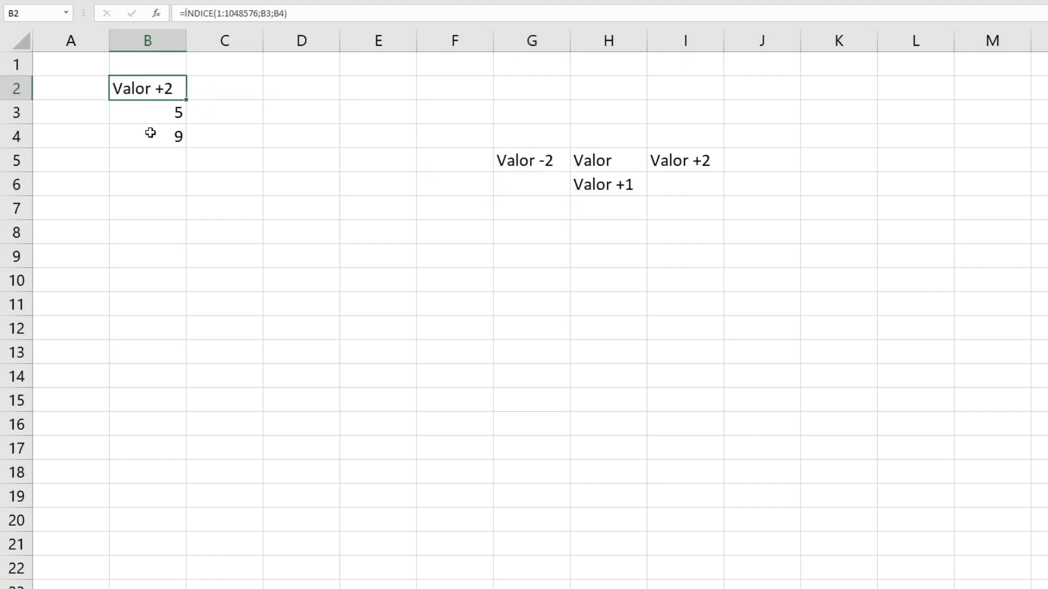
pyautogui.click(149, 131)
pyautogui.click(242, 13)
pyautogui.press('BackSpace')
pyautogui.press('BackSpace')
pyautogui.write('-1')
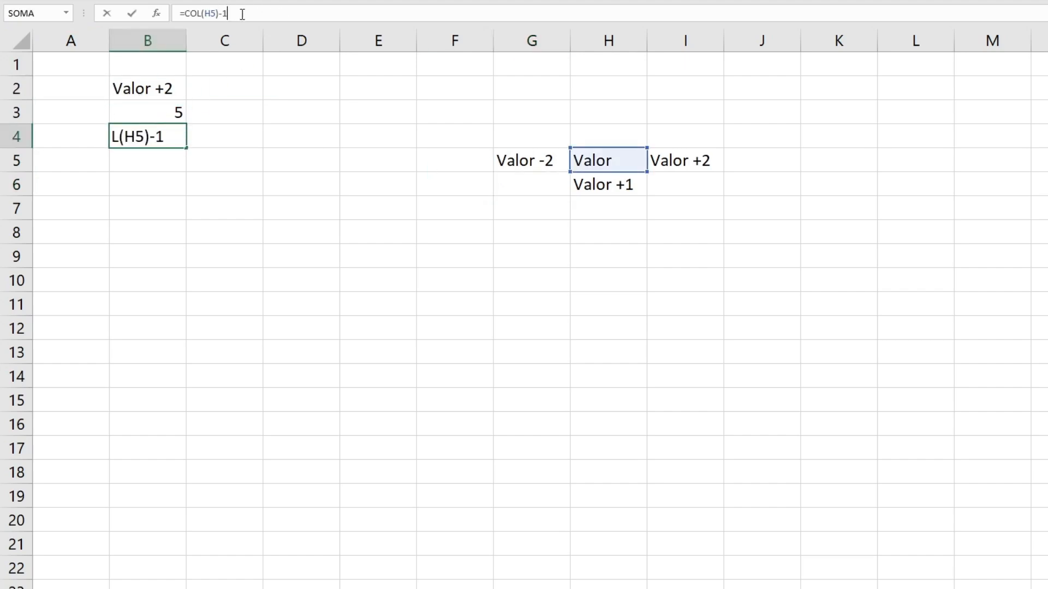
pyautogui.press('Return')
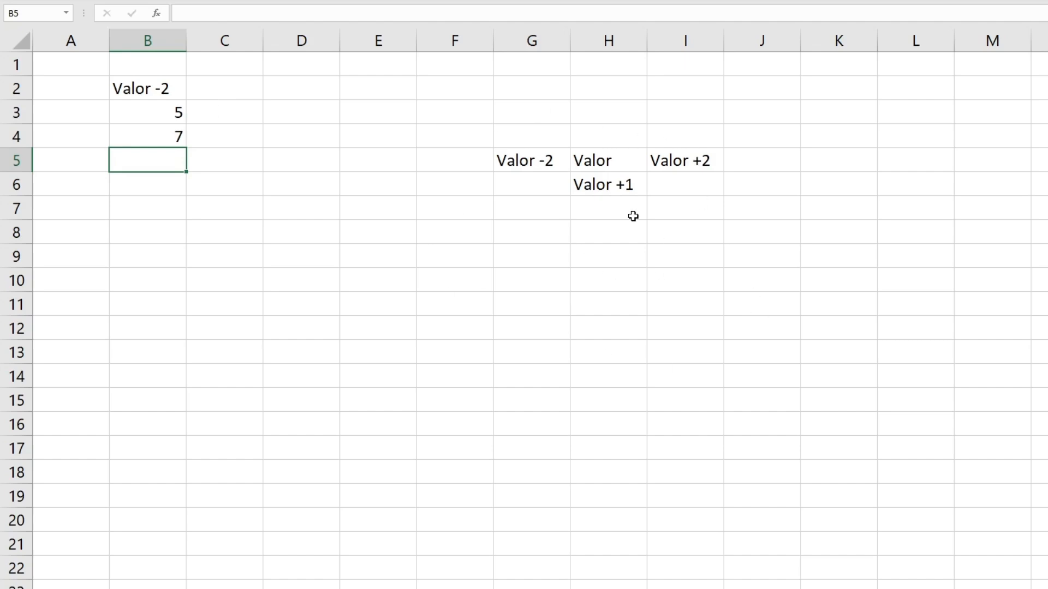
# Copy LIN(H5) from B3 and paste it over the B3 reference in B2's formula.
pyautogui.click(163, 111)
pyautogui.moveTo(218, 14); pyautogui.dragTo(188, 14)
pyautogui.press('Escape')
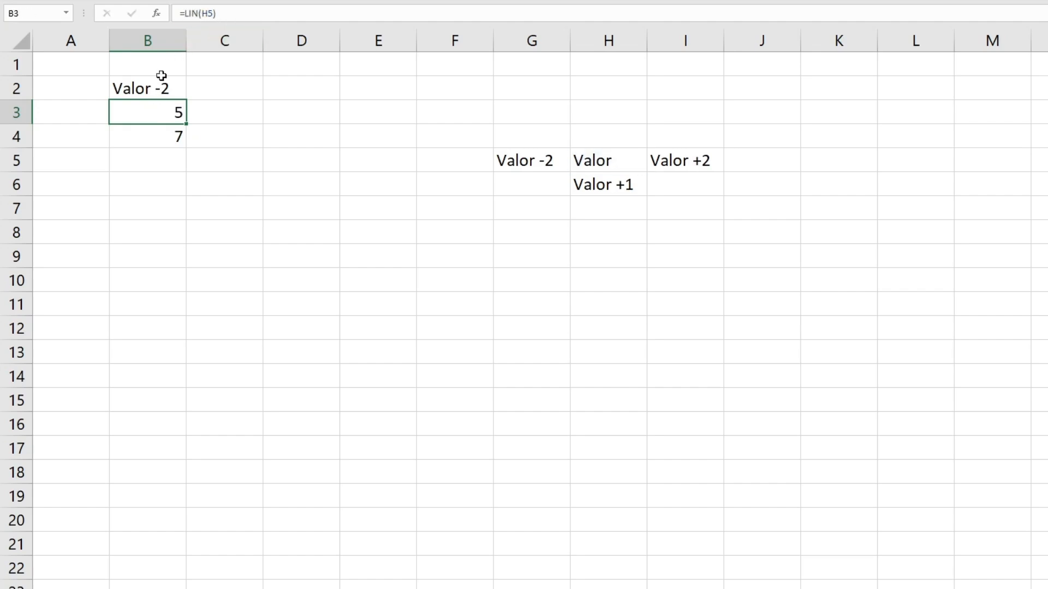
pyautogui.click(161, 79)
pyautogui.click(252, 13)
pyautogui.moveTo(261, 13); pyautogui.dragTo(273, 13)
pyautogui.hotkey('ctrl', 'v')
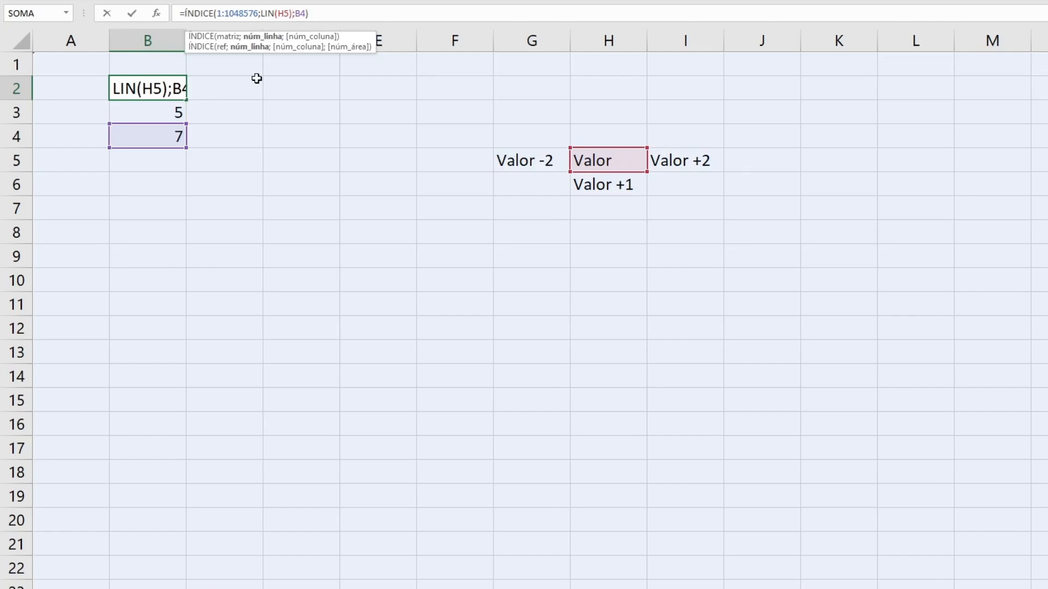
pyautogui.press('Return')
# Replace B4 in B2's formula with COL(H5)-1 and clear helper cells B3:B4.
pyautogui.click(157, 83)
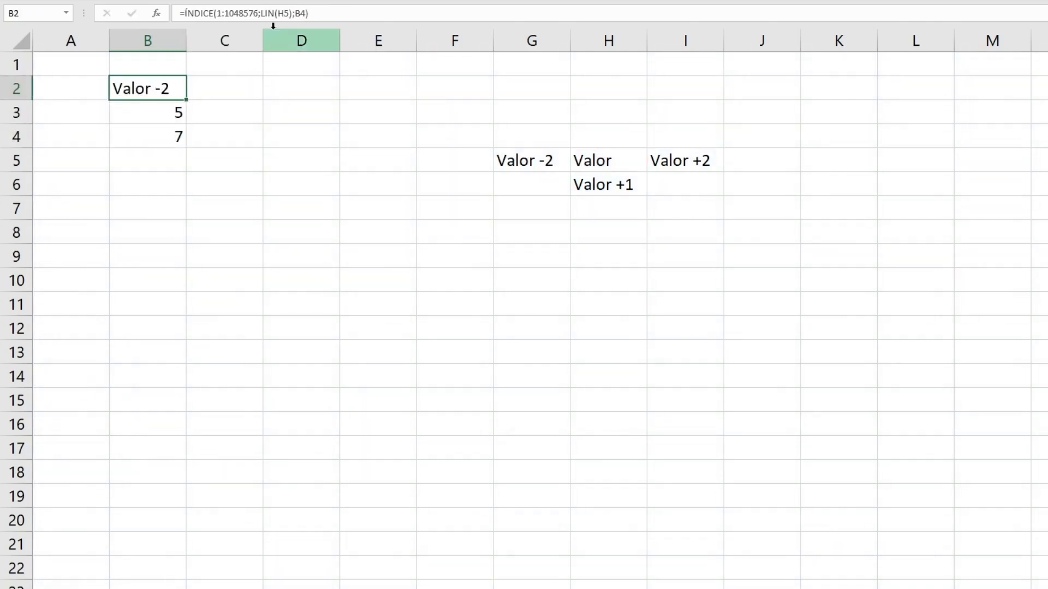
pyautogui.doubleClick(299, 13)
pyautogui.write('COL(H5)-1')
pyautogui.press('Return')
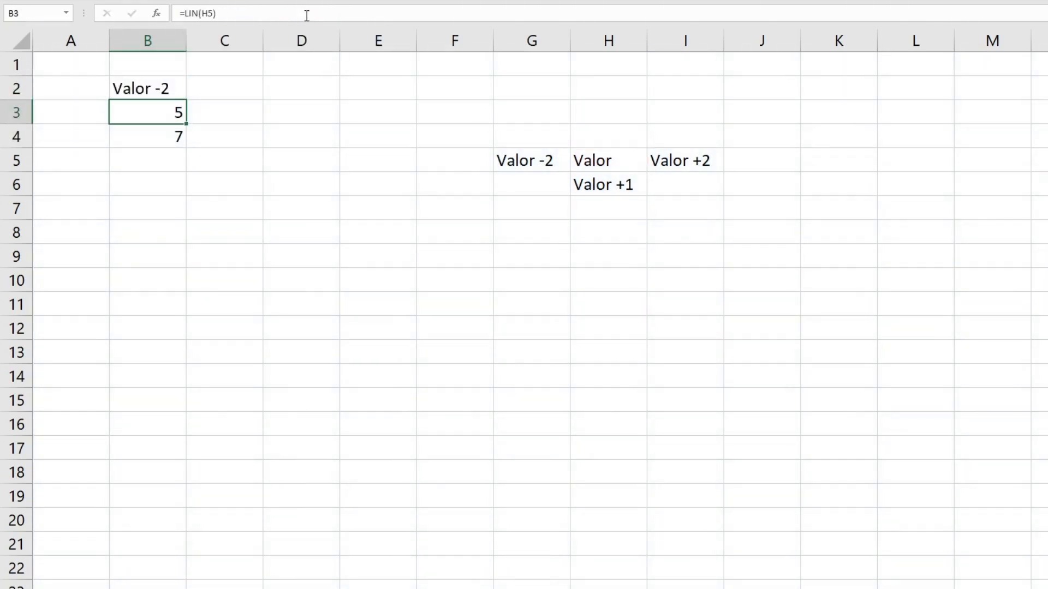
pyautogui.click(154, 160)
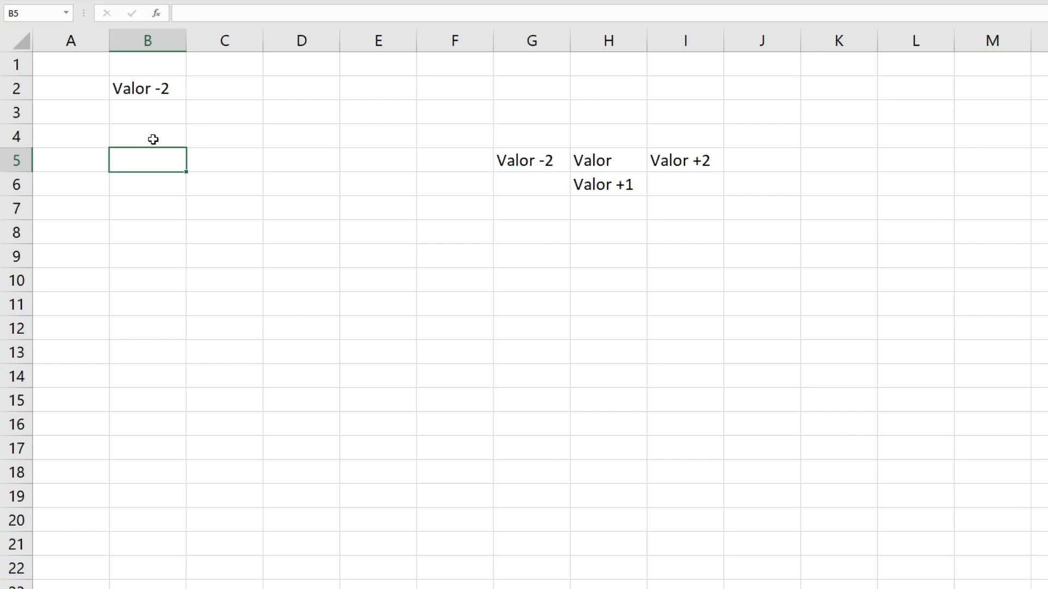